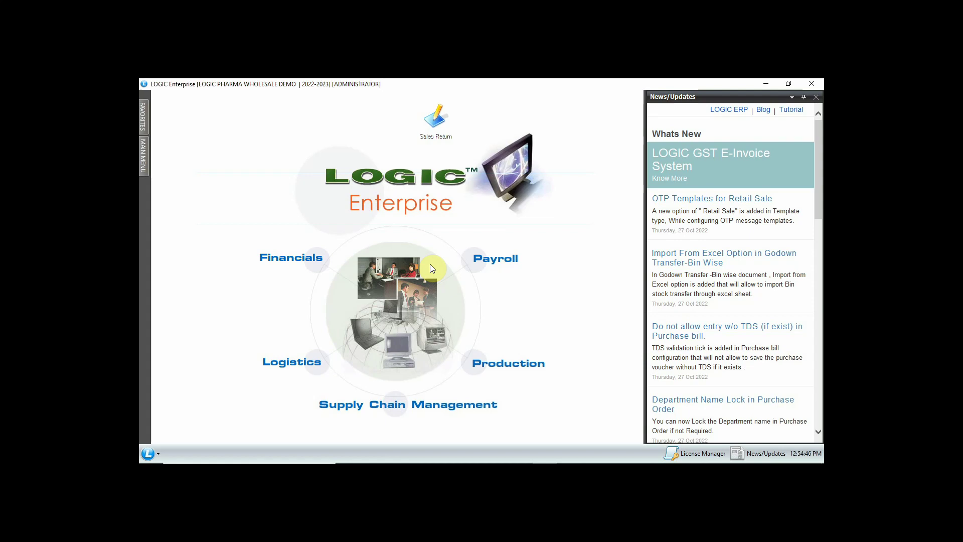
Start a new Sales Return for customer 22G MEDICOES KHARAR.
{"action": "left_click", "coordinate": [144, 159]}
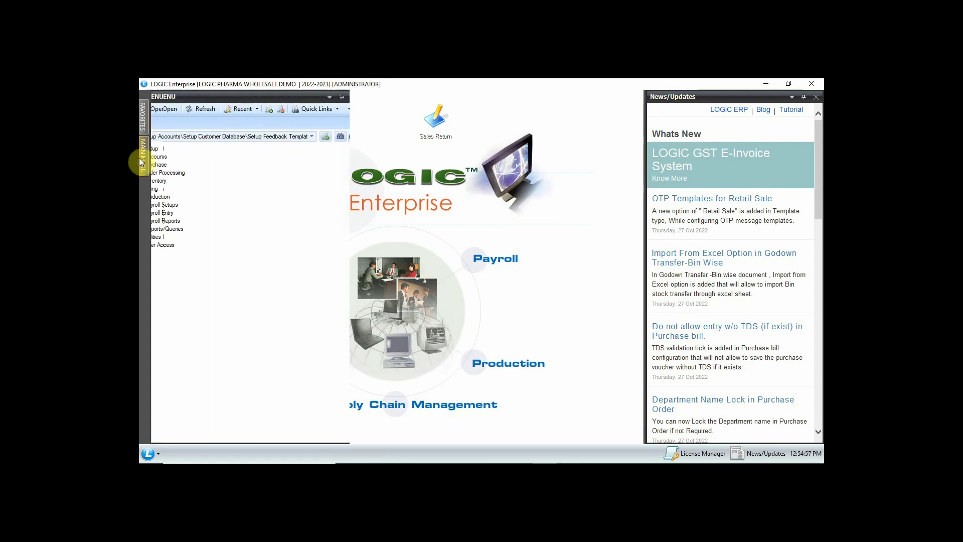
{"action": "left_click", "coordinate": [167, 189]}
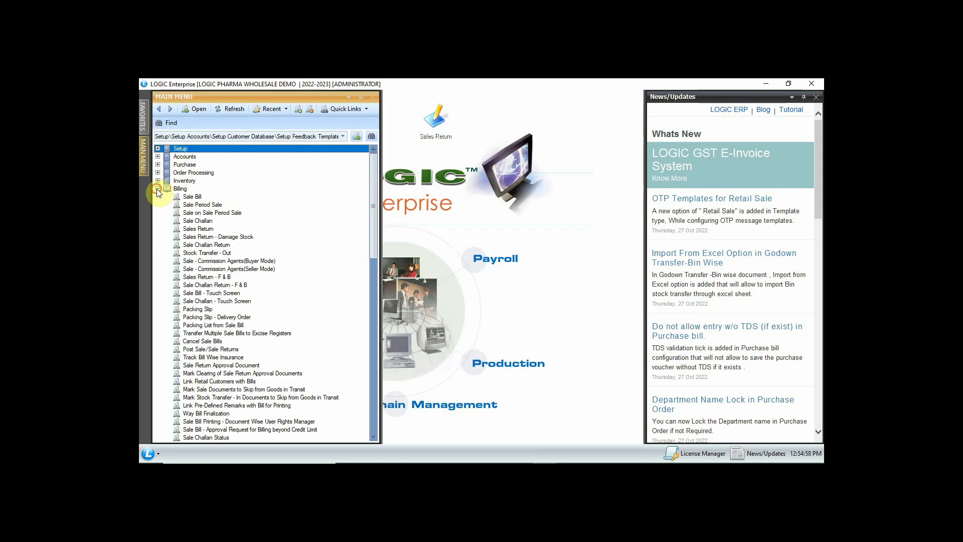
{"action": "double_click", "coordinate": [200, 226]}
{"action": "key", "text": "Return"}
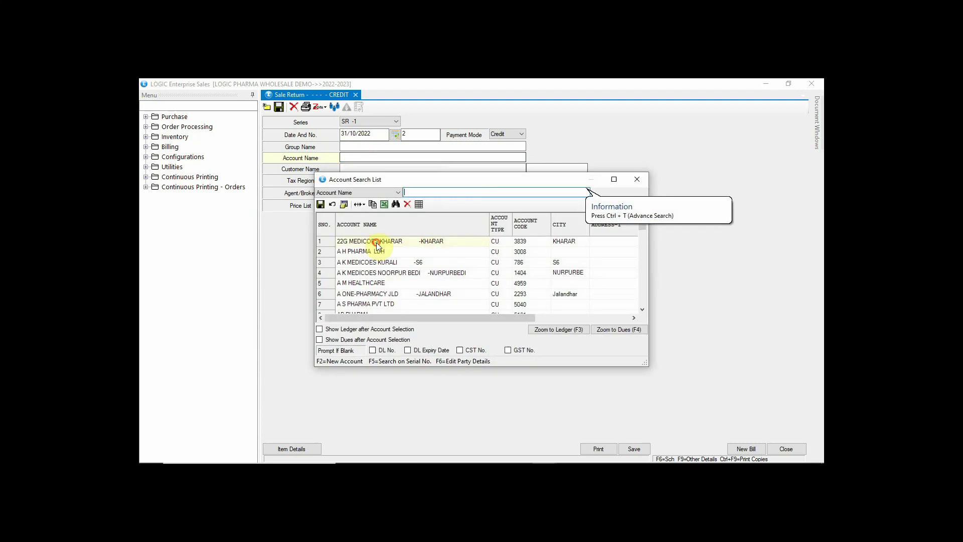
{"action": "double_click", "coordinate": [376, 243]}
Add DOLO 500 as the returned item with the Normal return type.
{"action": "key", "text": "Return"}
{"action": "type", "text": "DOLO"}
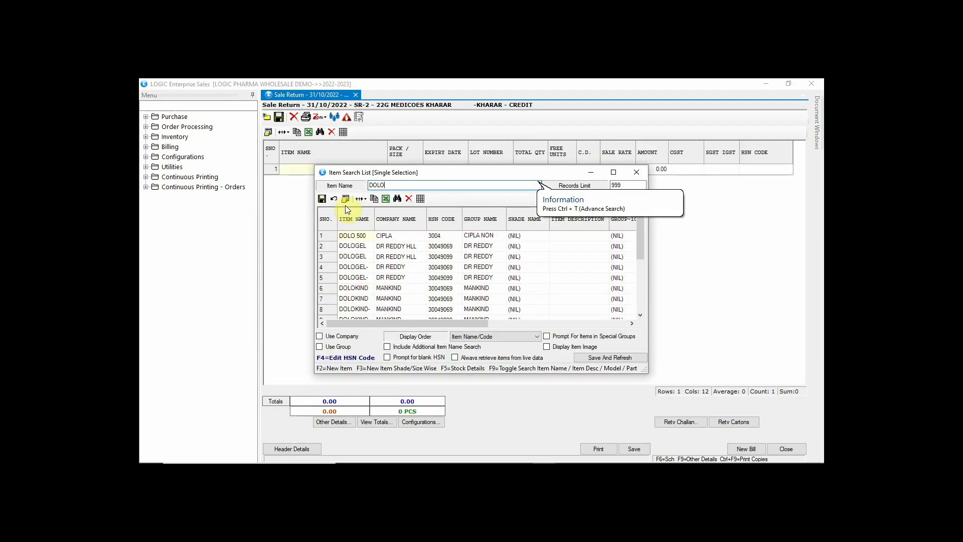
{"action": "double_click", "coordinate": [353, 236]}
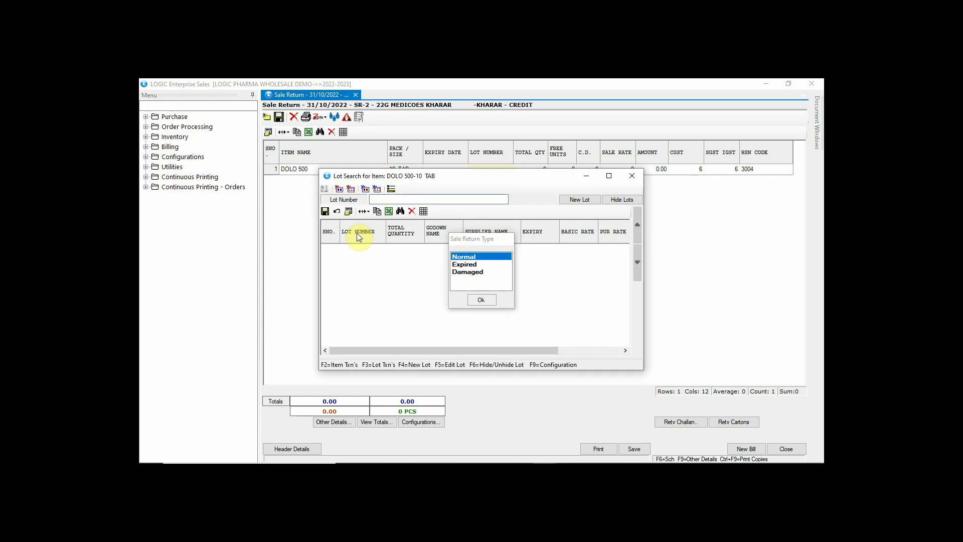
{"action": "key", "text": "Return"}
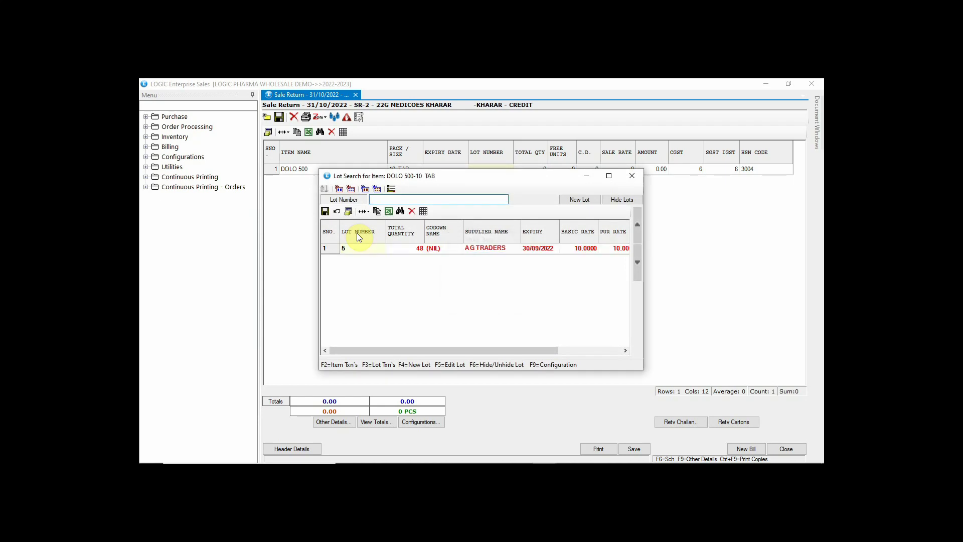
Choose lot 5 and link the return row to sale bill GST-3.
{"action": "key", "text": "Return"}
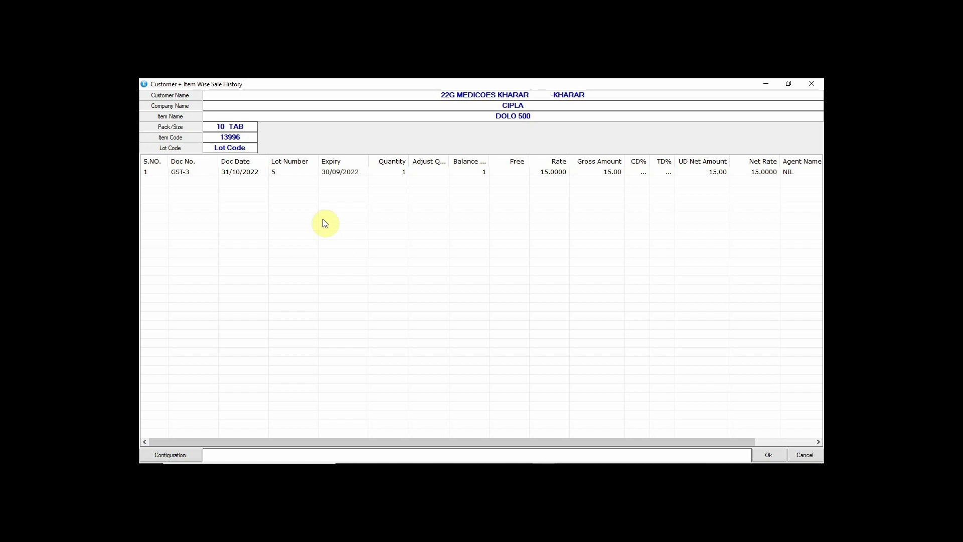
{"action": "left_click", "coordinate": [199, 174]}
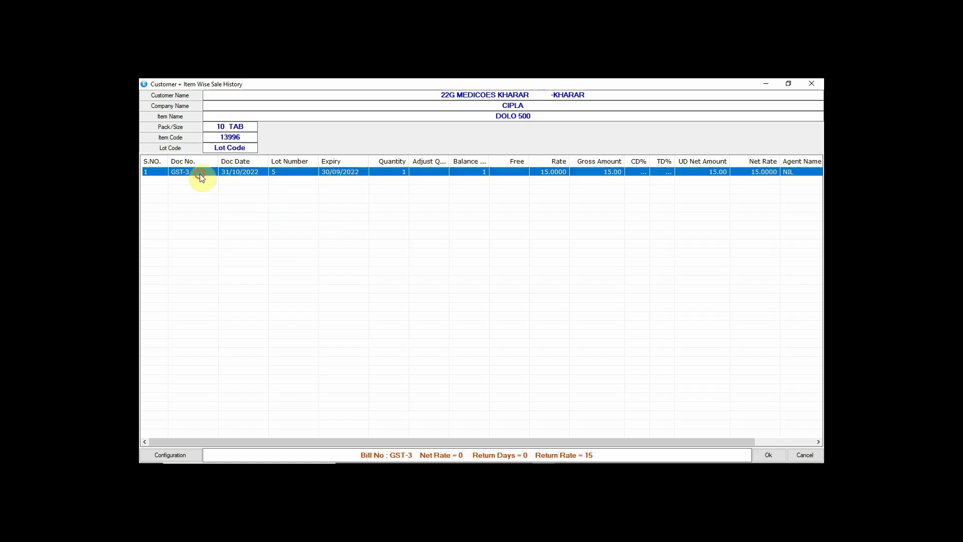
{"action": "left_click", "coordinate": [768, 454]}
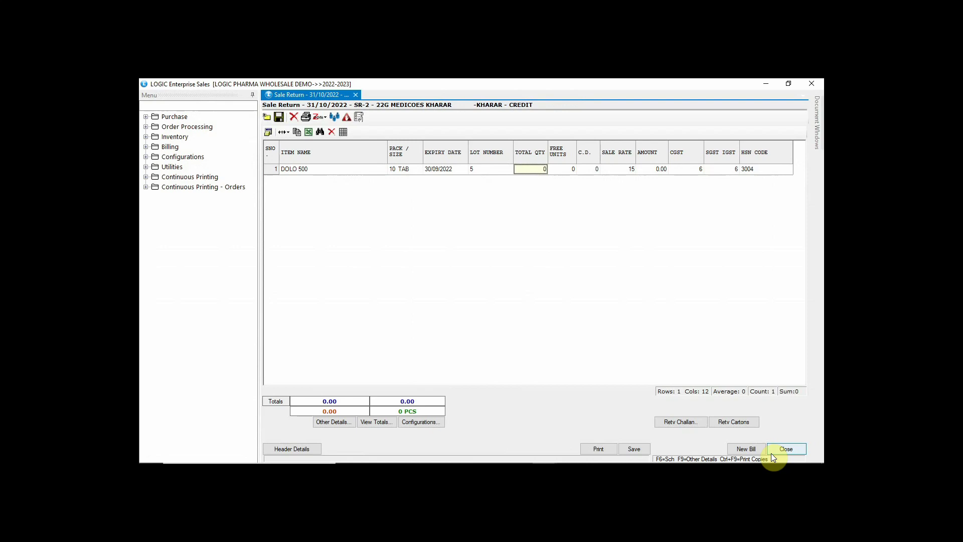
{"action": "type", "text": "1"}
Set the returned quantity to 1, change it to 3, and dismiss the balance warning.
{"action": "key", "text": "Return"}
{"action": "key", "text": "Return"}
{"action": "key", "text": "Return"}
{"action": "key", "text": "Return"}
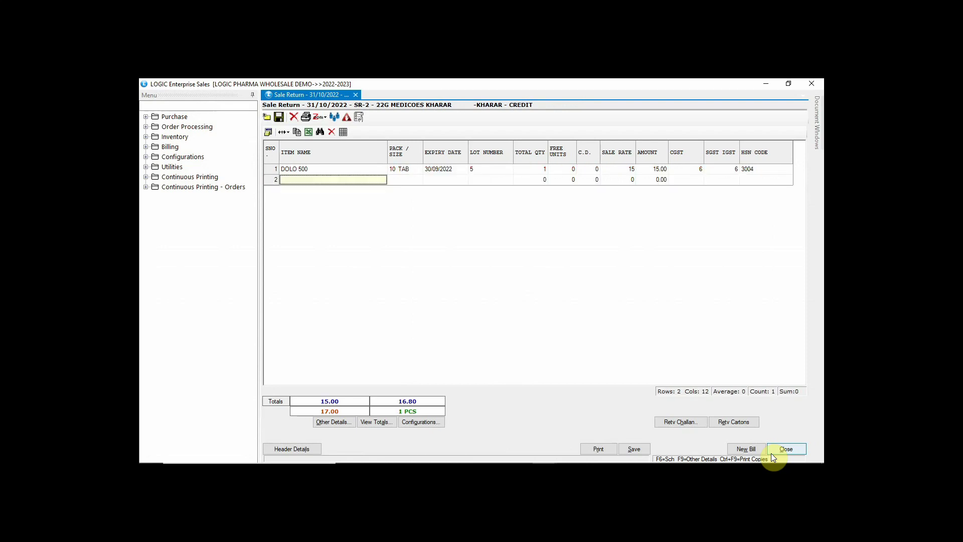
{"action": "left_click", "coordinate": [530, 169]}
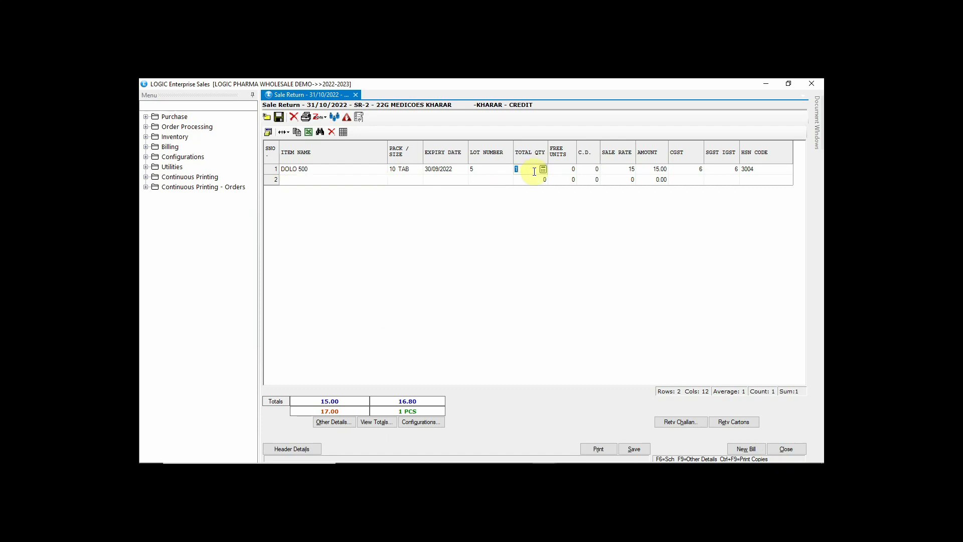
{"action": "type", "text": "3"}
{"action": "key", "text": "Return"}
{"action": "key", "text": "Return"}
{"action": "key", "text": "Return"}
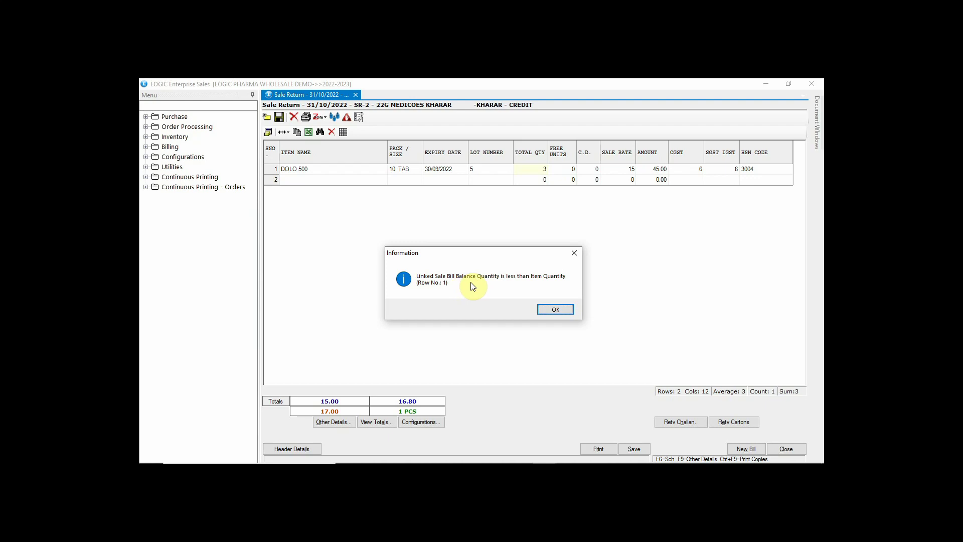
{"action": "key", "text": "Return"}
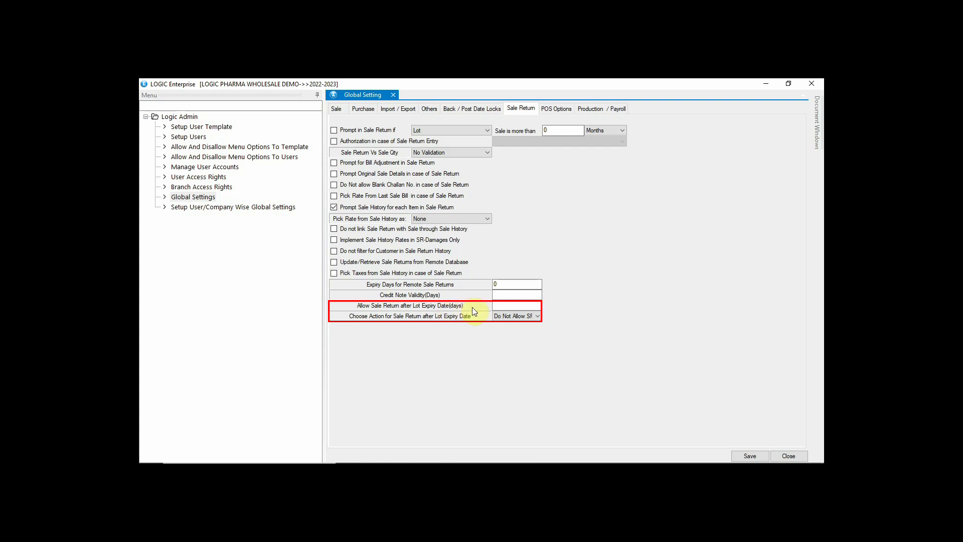
Allow sale returns up to 10 days after lot expiry with action Prompt, then save.
{"action": "left_click", "coordinate": [501, 306]}
{"action": "type", "text": "1"}
{"action": "type", "text": "0"}
{"action": "left_click", "coordinate": [519, 316]}
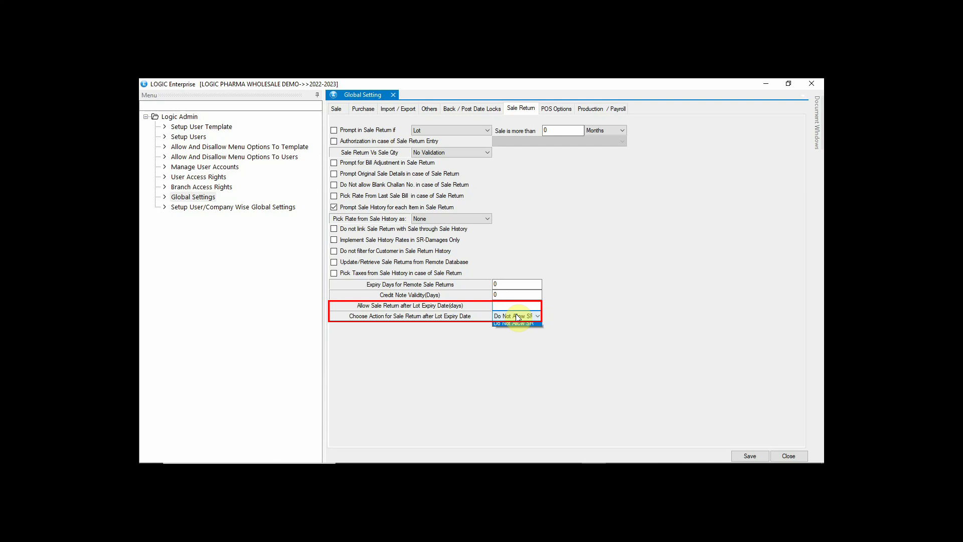
{"action": "left_click", "coordinate": [515, 315]}
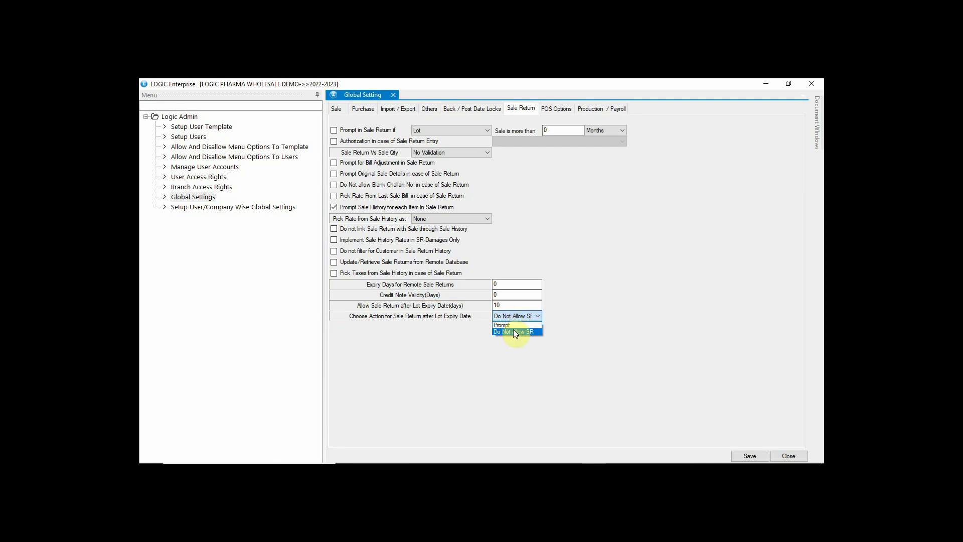
{"action": "key", "text": "Tab"}
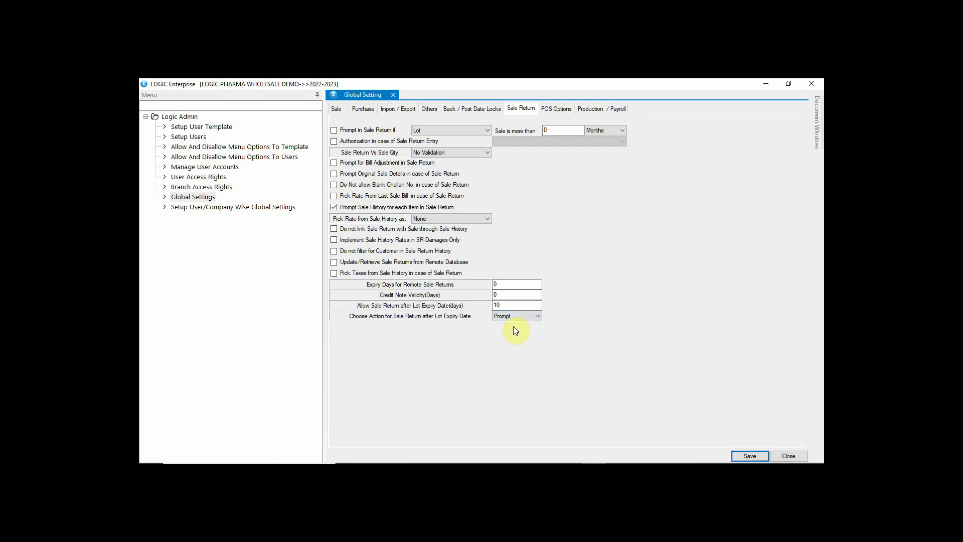
{"action": "left_click", "coordinate": [751, 457]}
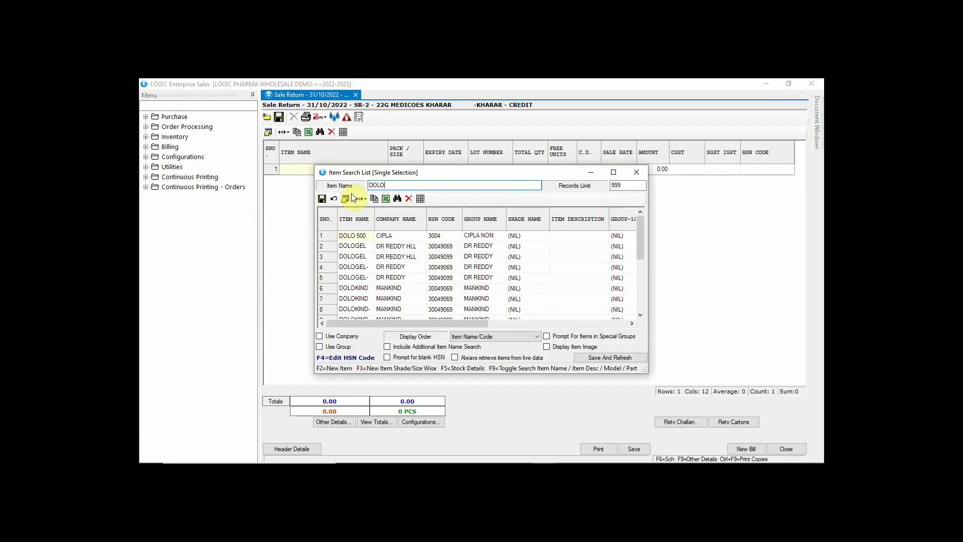
Return one DOLO 500 from lot 5, accepting the more-than-10-days lot expiry prompt.
{"action": "double_click", "coordinate": [354, 236]}
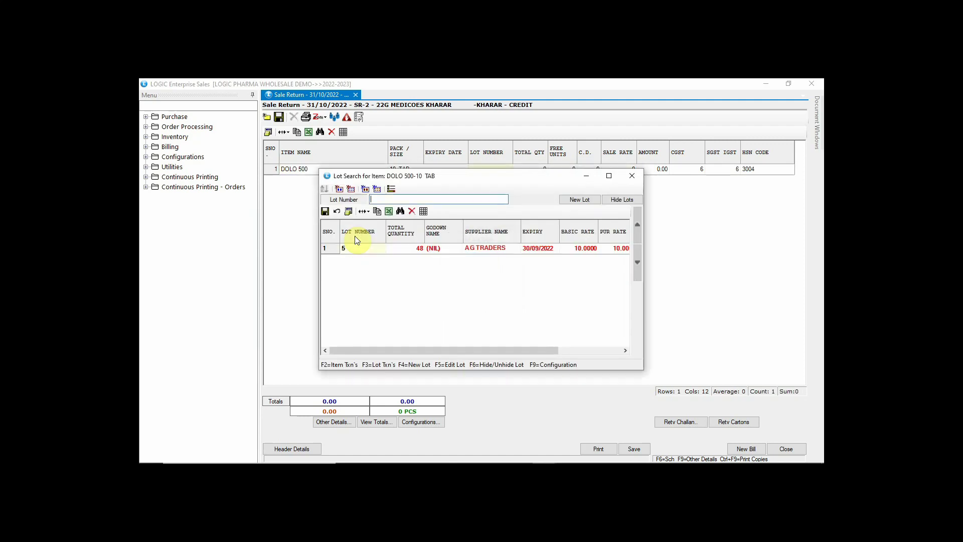
{"action": "key", "text": "Return"}
{"action": "key", "text": "Return"}
{"action": "left_click", "coordinate": [758, 454]}
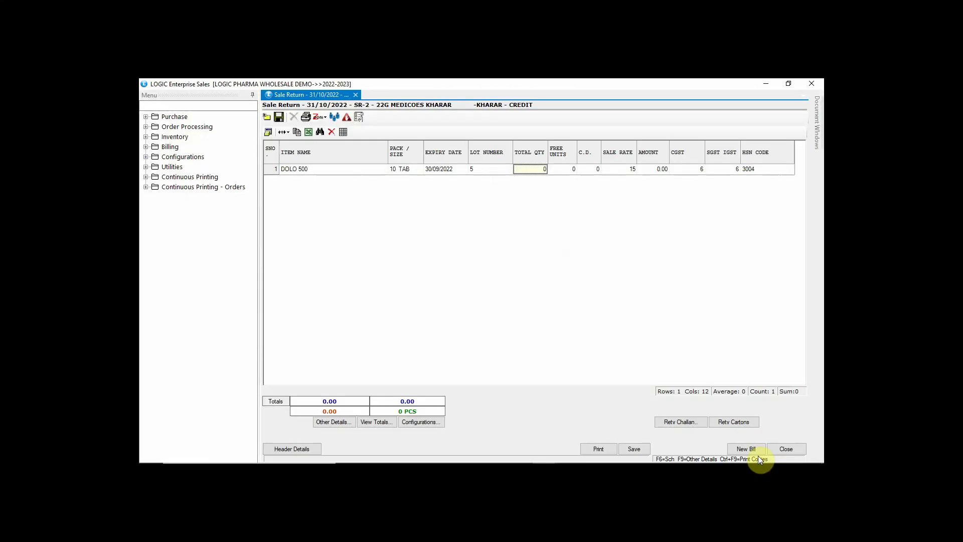
{"action": "type", "text": "1"}
{"action": "key", "text": "Return"}
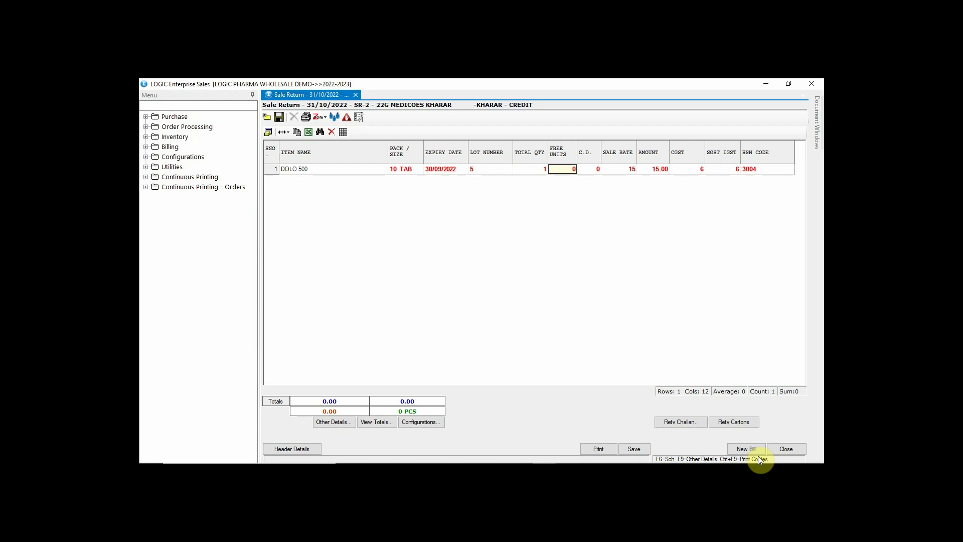
{"action": "key", "text": "Return"}
{"action": "key", "text": "Return"}
{"action": "key", "text": "Return"}
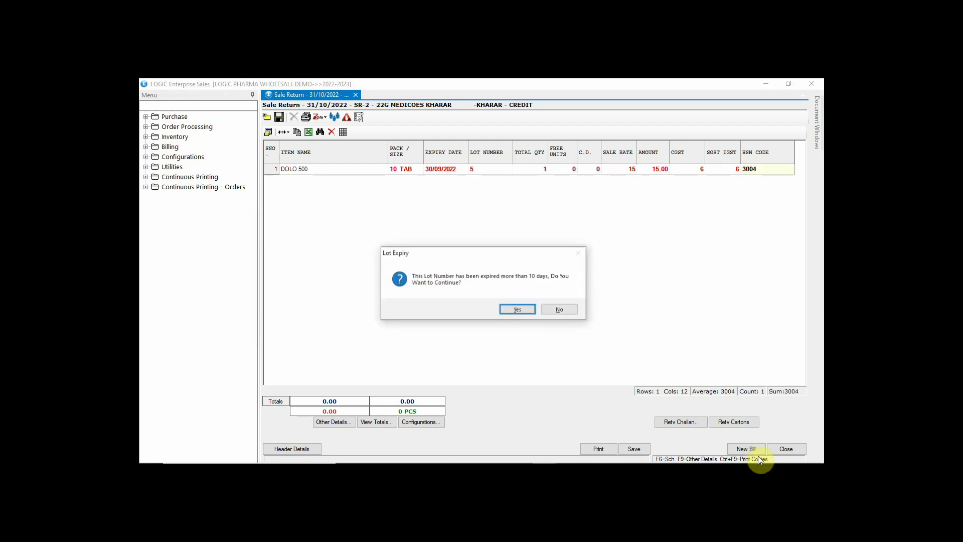
{"action": "key", "text": "Return"}
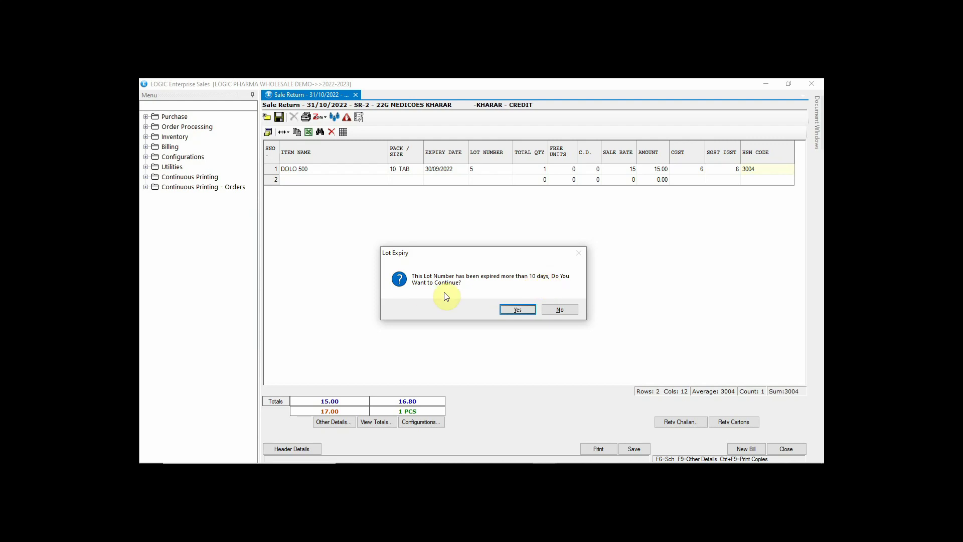
{"action": "left_click", "coordinate": [518, 309]}
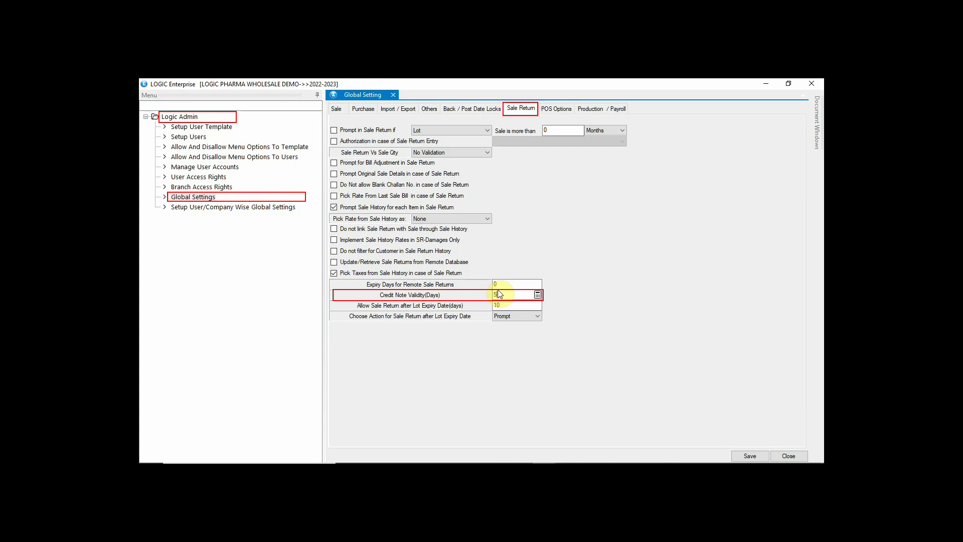
Save the 5-day Credit Note Validity setting for sale returns.
{"action": "left_click", "coordinate": [745, 457]}
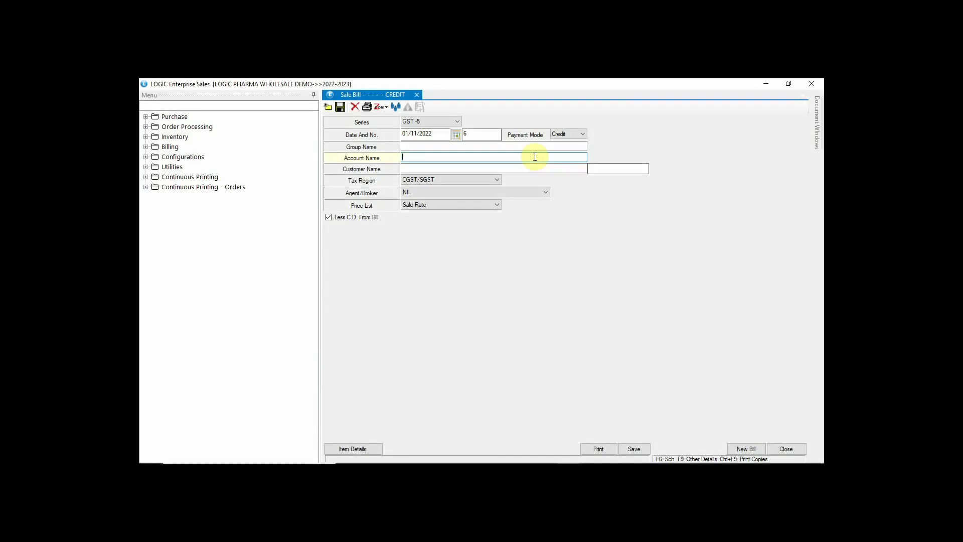
Bill one DOLO 500 from lot 5 to 22G MEDICOES KHARAR, totalling 15.00.
{"action": "key", "text": "Return"}
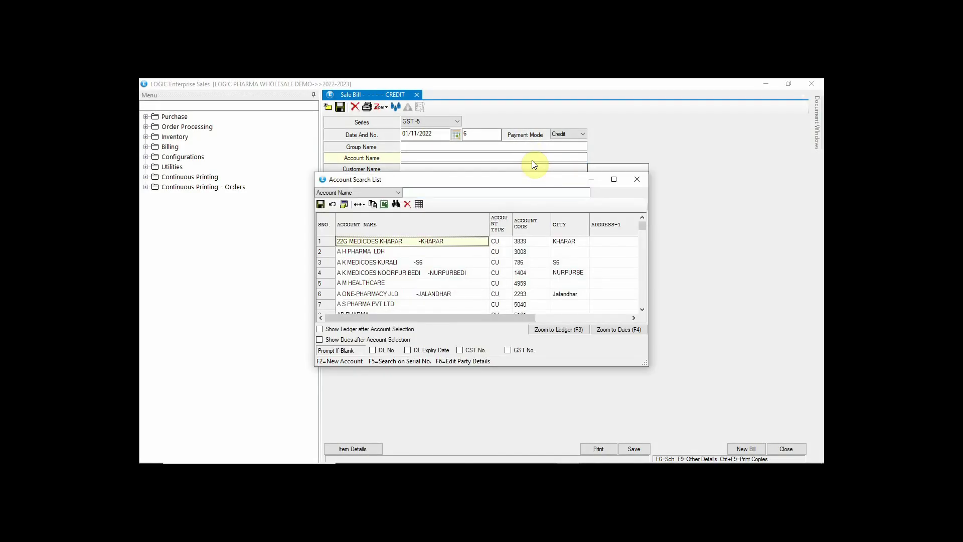
{"action": "key", "text": "Return"}
{"action": "key", "text": "Return"}
{"action": "key", "text": "Return"}
{"action": "key", "text": "Return"}
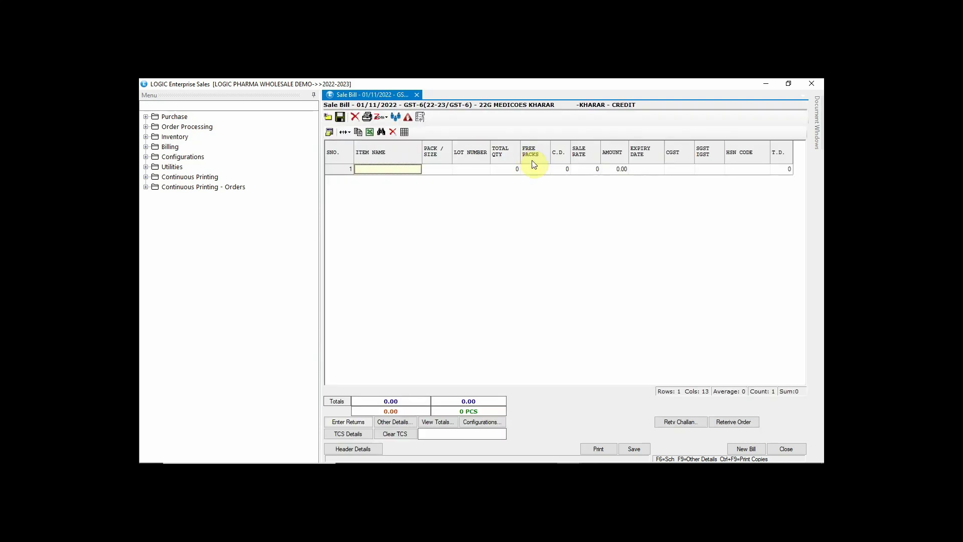
{"action": "type", "text": "DOLO"}
{"action": "key", "text": "Return"}
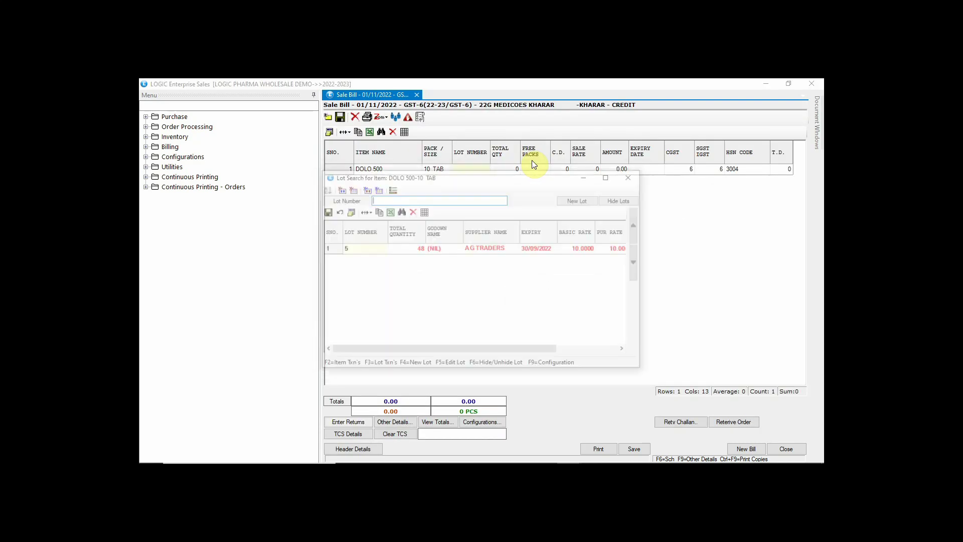
{"action": "key", "text": "Return"}
{"action": "type", "text": "1"}
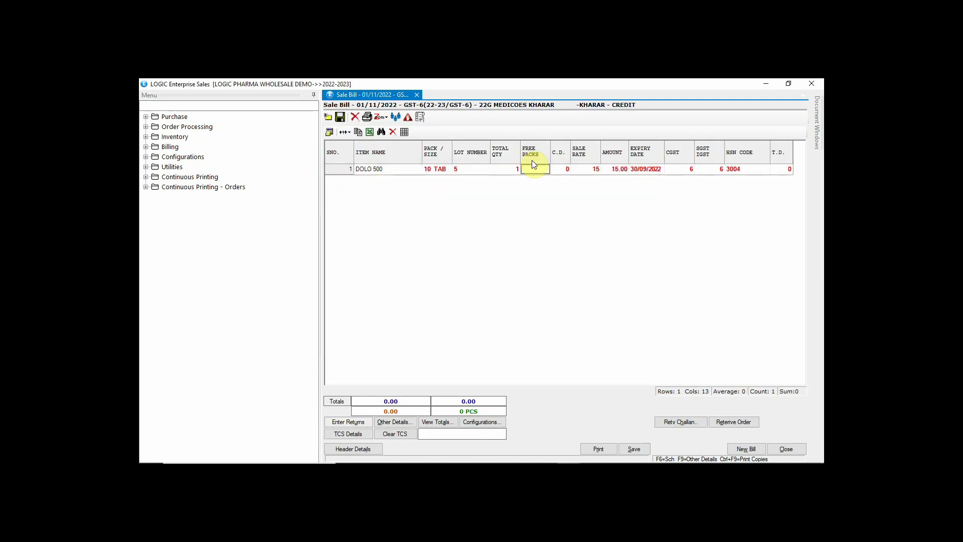
{"action": "key", "text": "Return"}
{"action": "key", "text": "Return"}
{"action": "key", "text": "Return"}
{"action": "key", "text": "Return"}
{"action": "key", "text": "Return"}
{"action": "key", "text": "Return"}
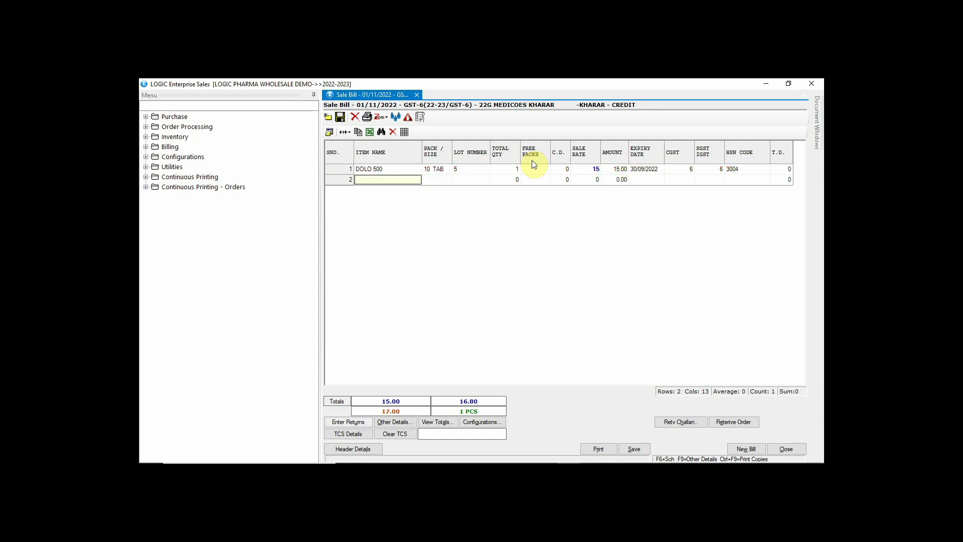
Try to link pending sale return SR-2 to the bill; accept its credit-note-expired refusal.
{"action": "key", "text": "End"}
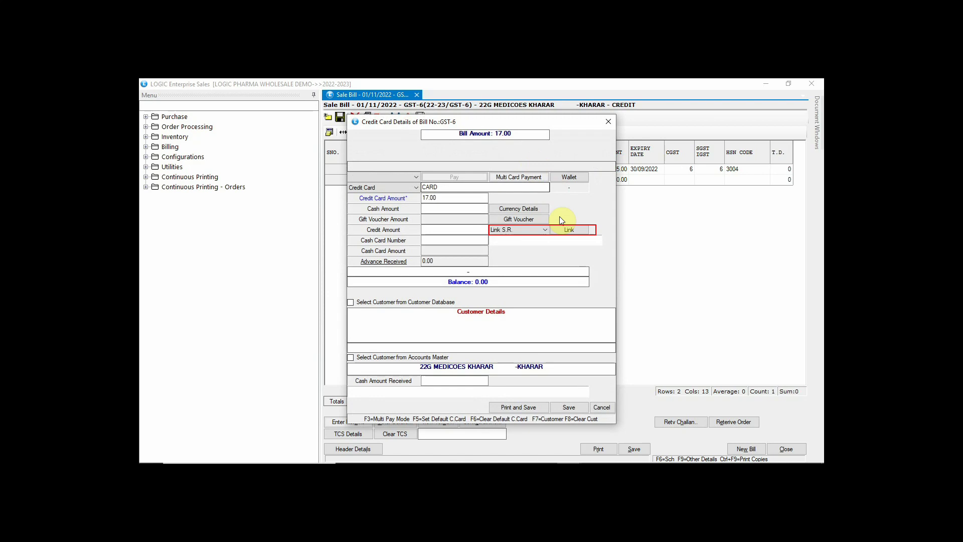
{"action": "left_click", "coordinate": [568, 230]}
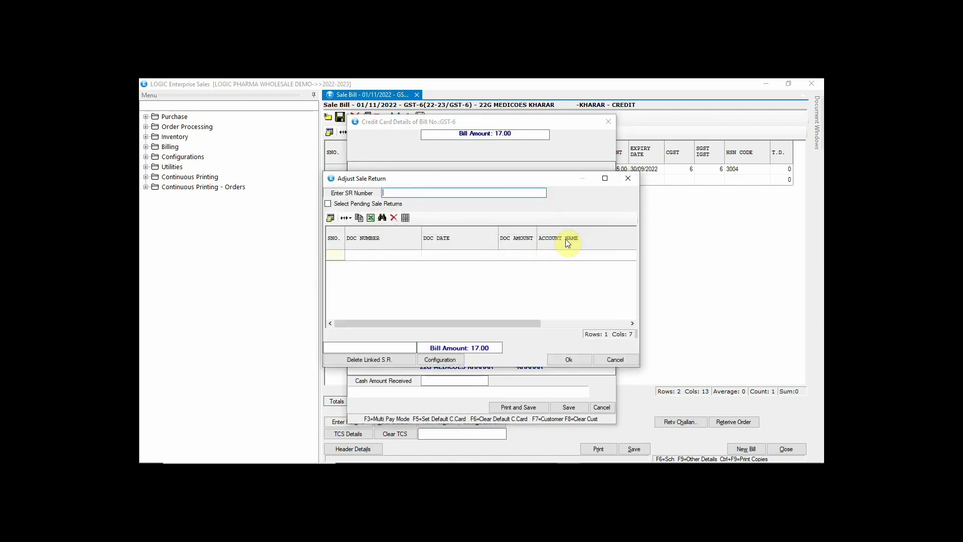
{"action": "left_click", "coordinate": [326, 204]}
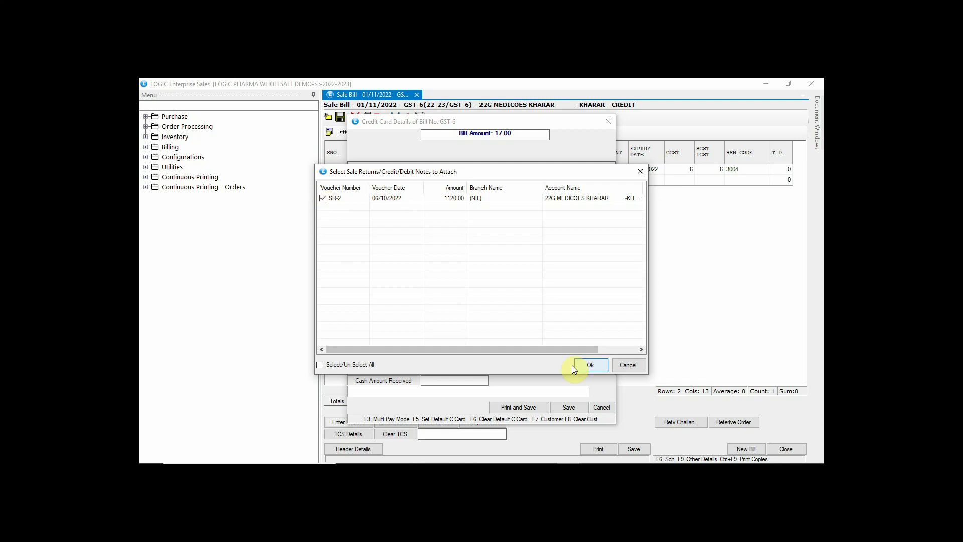
{"action": "left_click", "coordinate": [584, 366]}
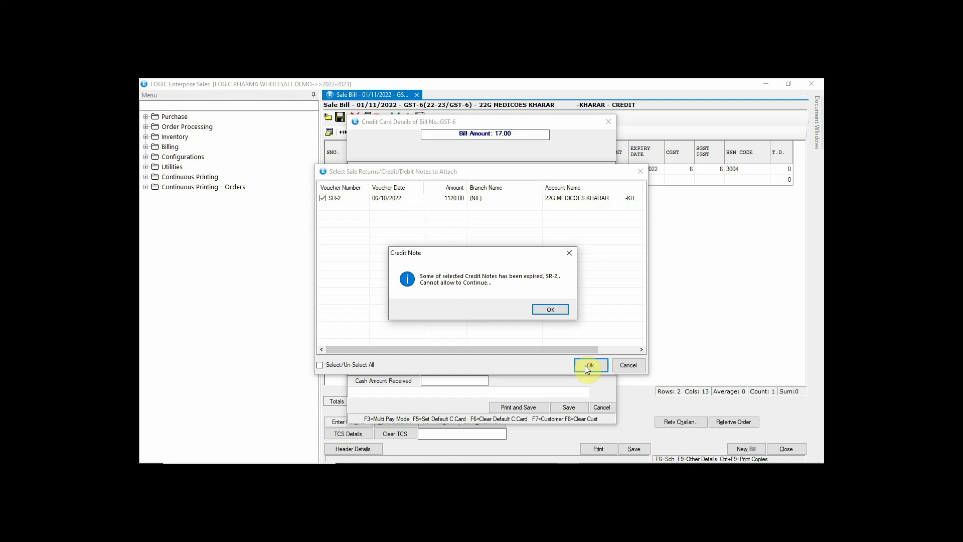
{"action": "left_click", "coordinate": [551, 309]}
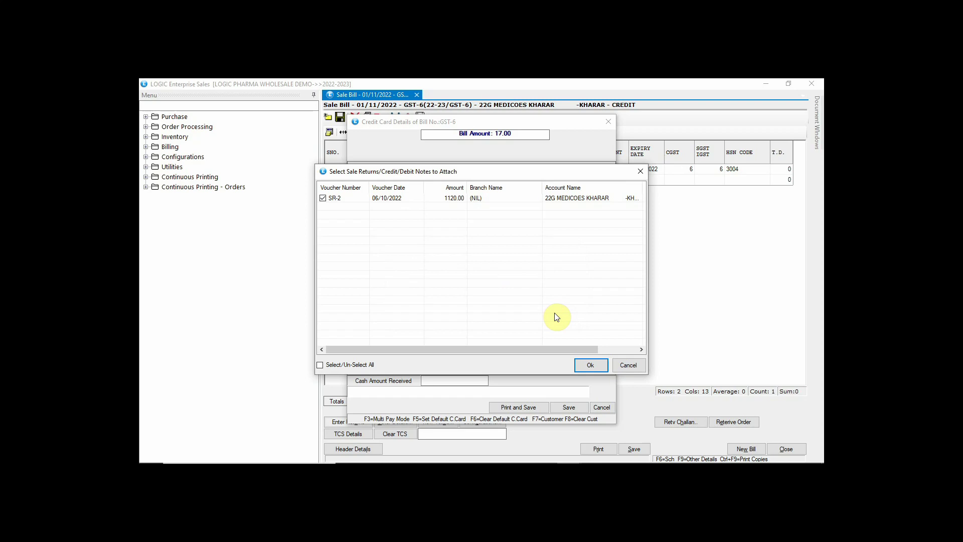
{"action": "left_click", "coordinate": [628, 365]}
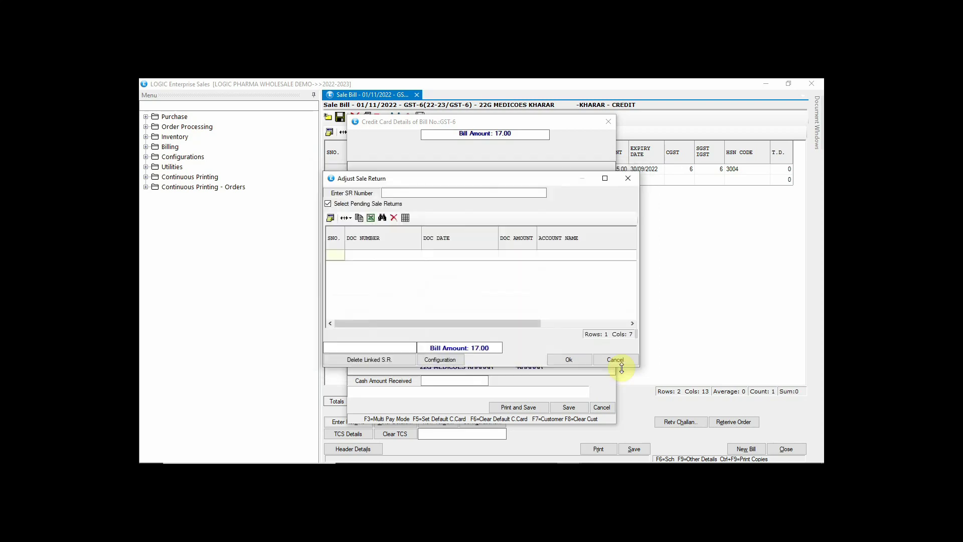